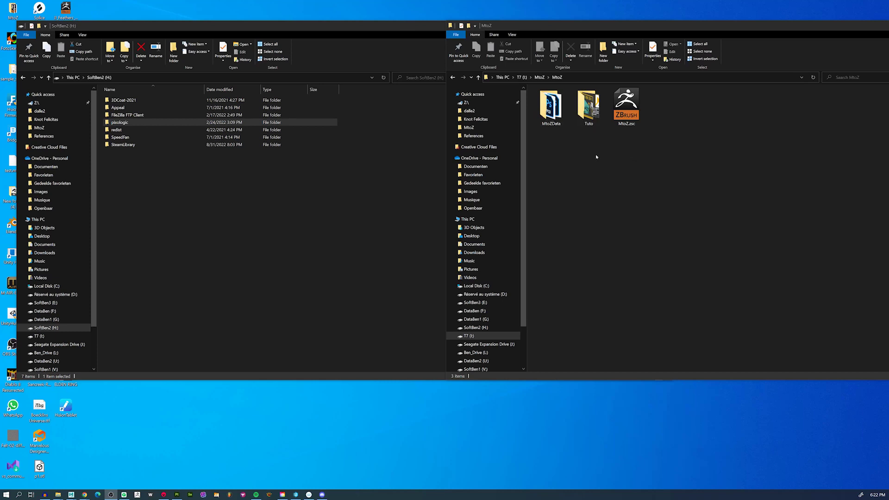
- Select MtoZ.zsc and the MtoZData folder, and open the pixologic > ZStartup > ZPlugs64 folder on the SoftBen2 (H:) drive
click(630, 116)
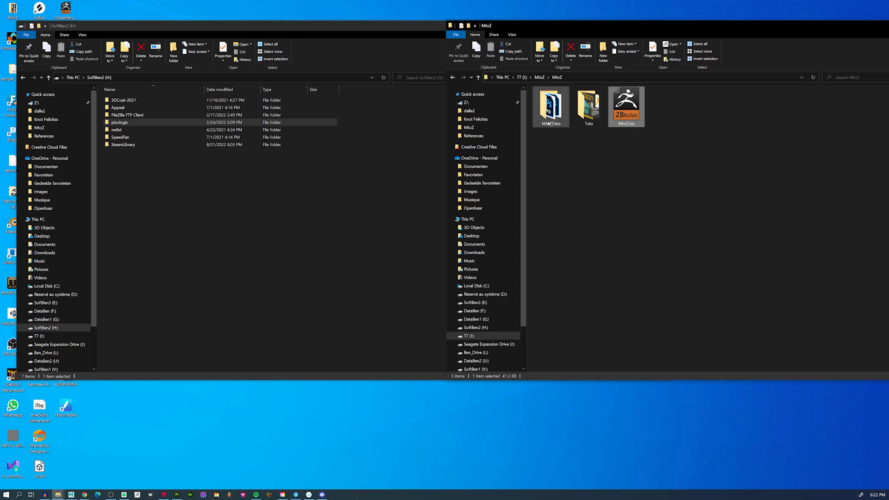
ctrl+click(550, 114)
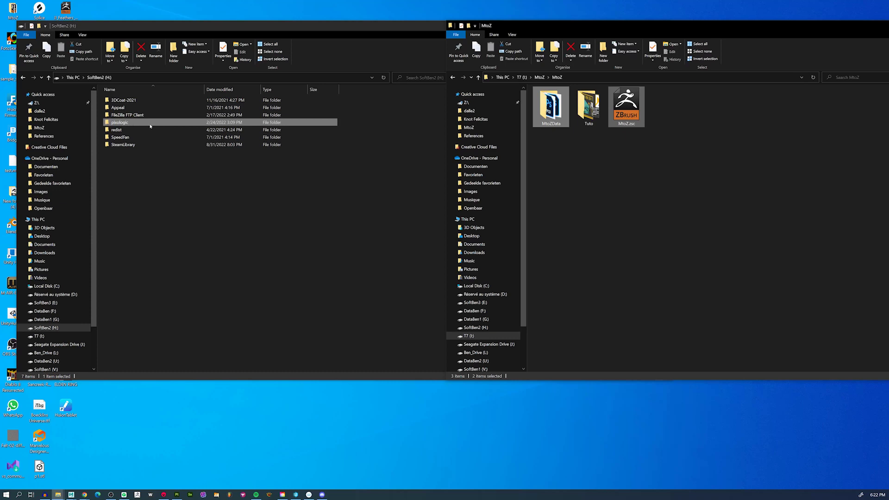
double_click(134, 123)
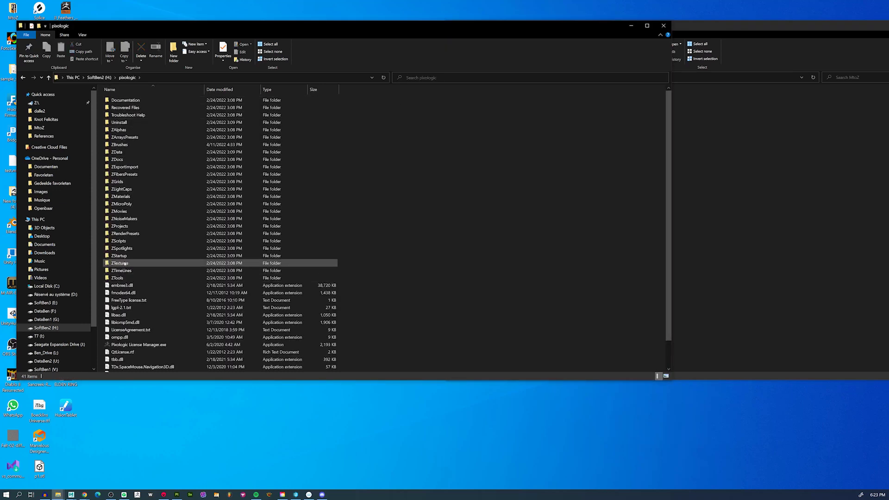
double_click(128, 256)
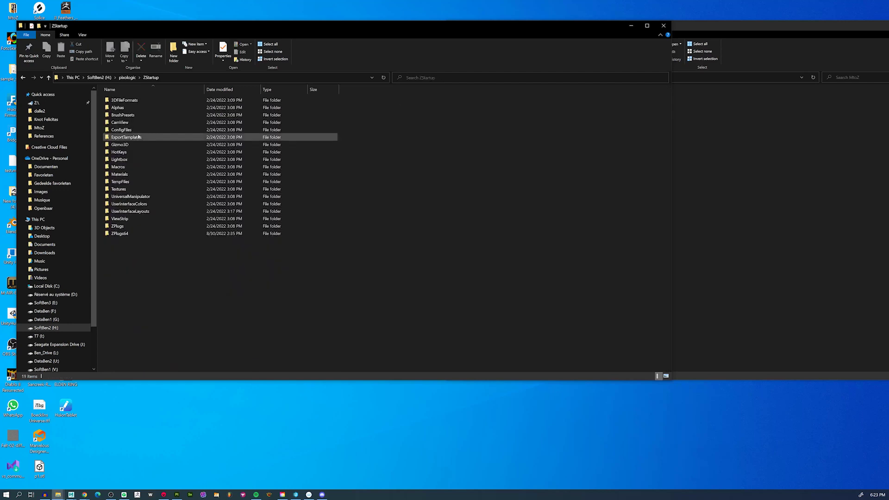
double_click(120, 233)
- Copy the MtoZData folder and MtoZ.zsc from the MtoZ folder and paste them into ZPlugs64
click(797, 206)
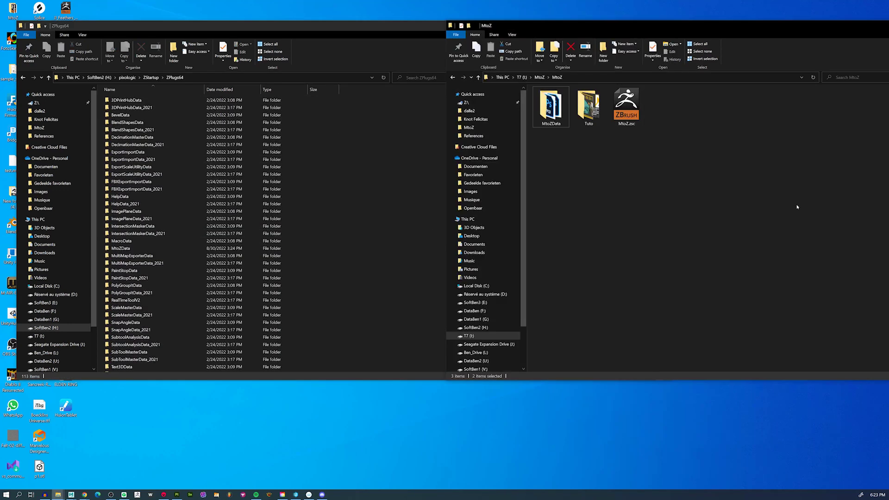
click(621, 116)
ctrl+click(551, 108)
ctrl+click(549, 101)
right_click(549, 101)
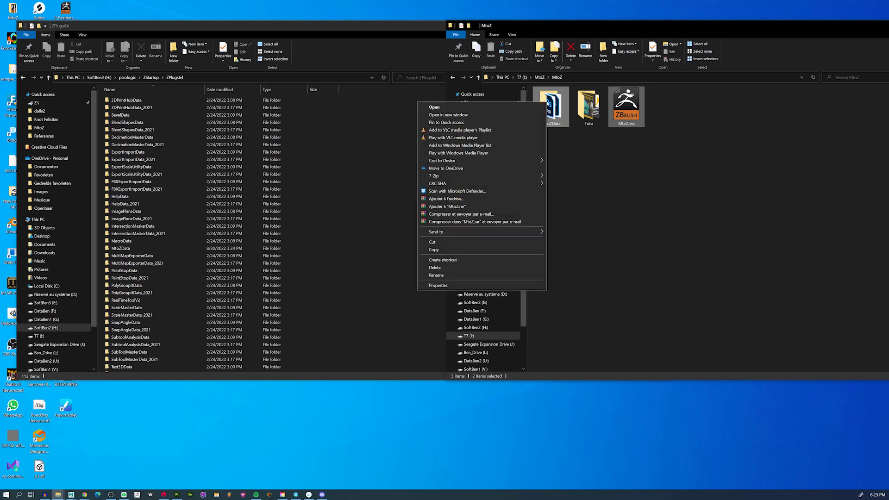
click(422, 252)
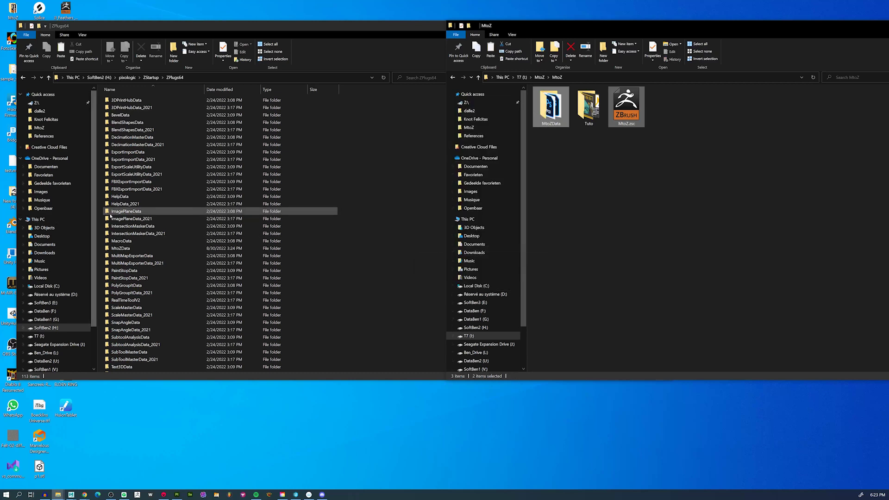
right_click(101, 222)
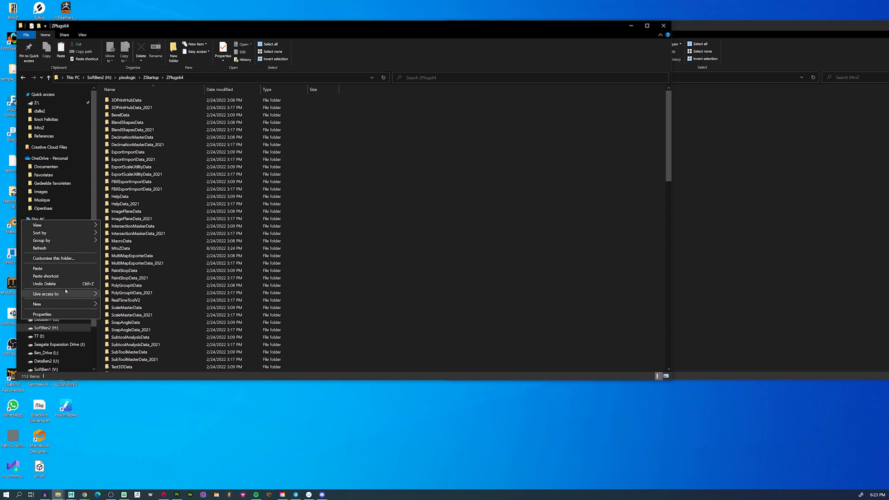
click(72, 267)
click(417, 225)
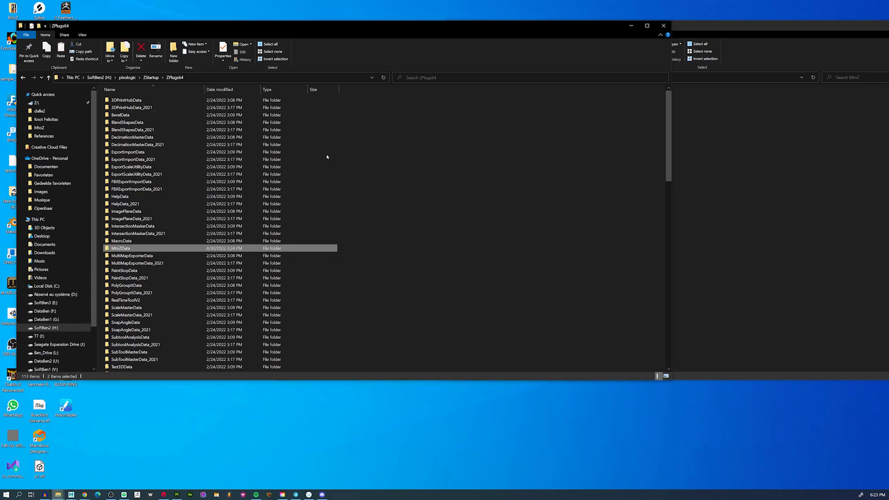
click(760, 243)
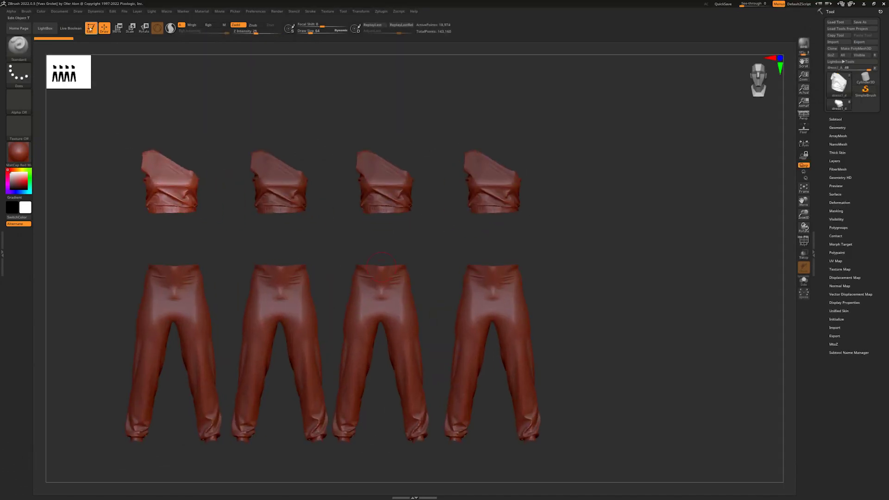
- In ZBrush, set the material of the garments to BasicMaterial
click(27, 157)
click(80, 275)
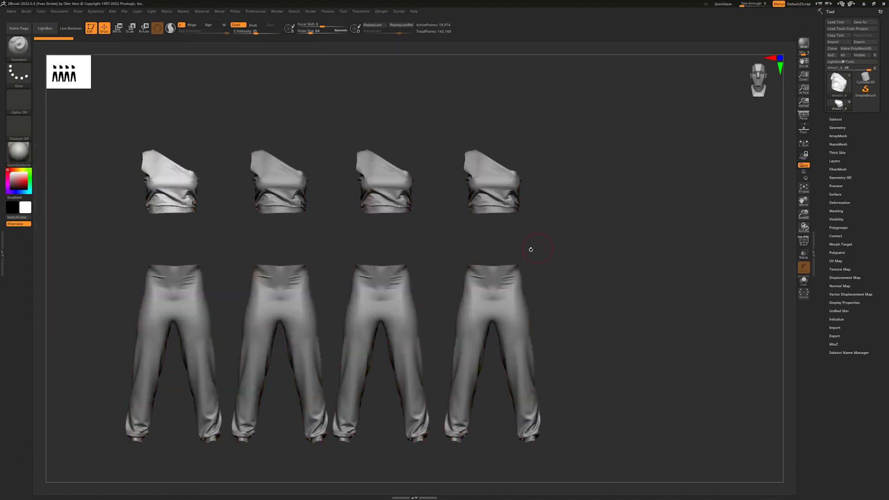
alt+drag(529, 249, 618, 220)
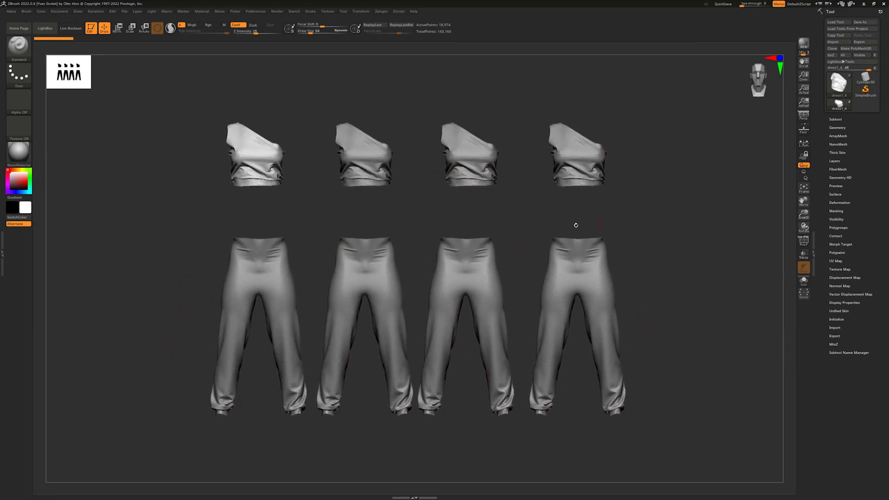
- Expand the MtoZ plugin's options and make the first pants in the row the active subtool
click(833, 344)
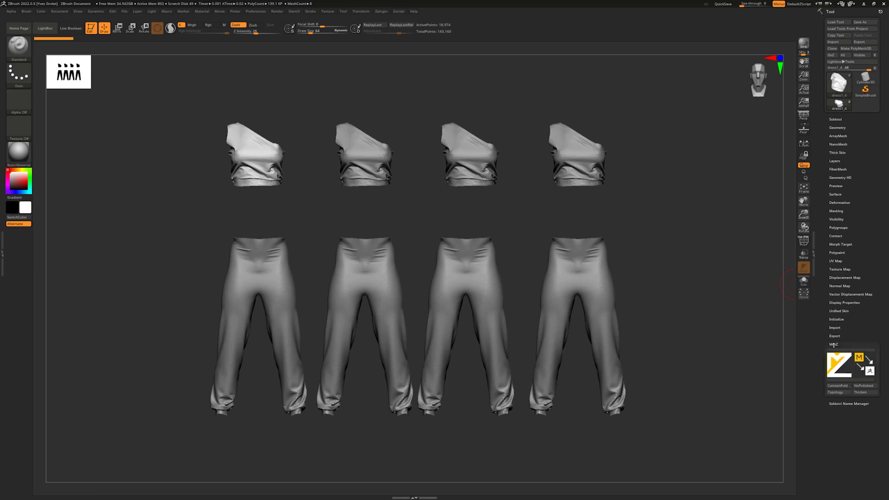
alt+drag(760, 360, 756, 321)
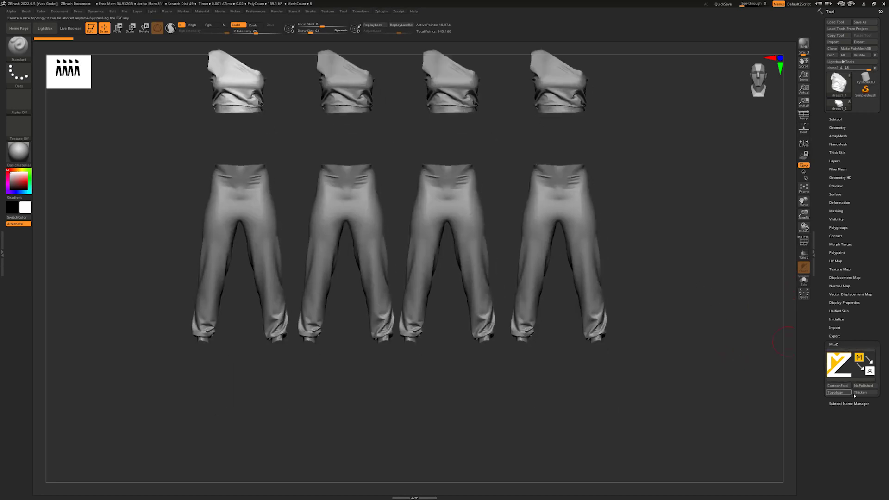
alt+drag(605, 170, 596, 195)
alt+click(241, 220)
alt+right_drag(242, 227, 382, 233)
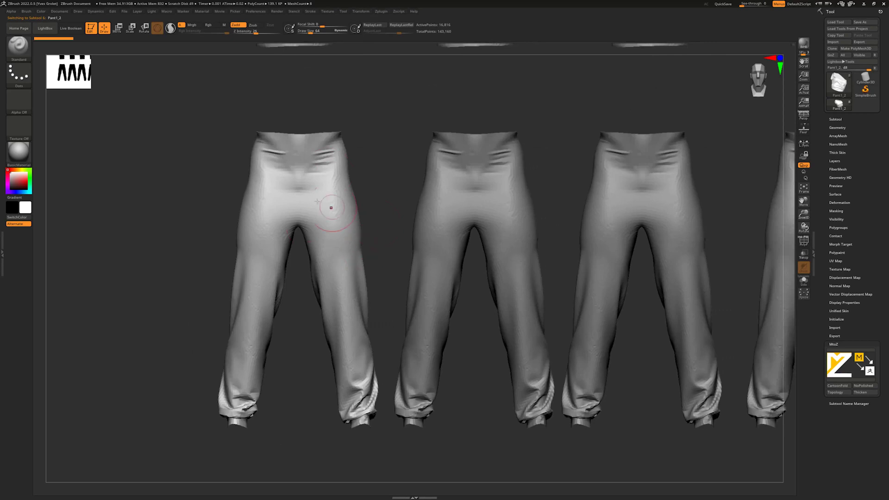
mouse_move(379, 279)
alt+right_down()
mouse_move(352, 252)
mouse_move(380, 279)
alt+right_up()
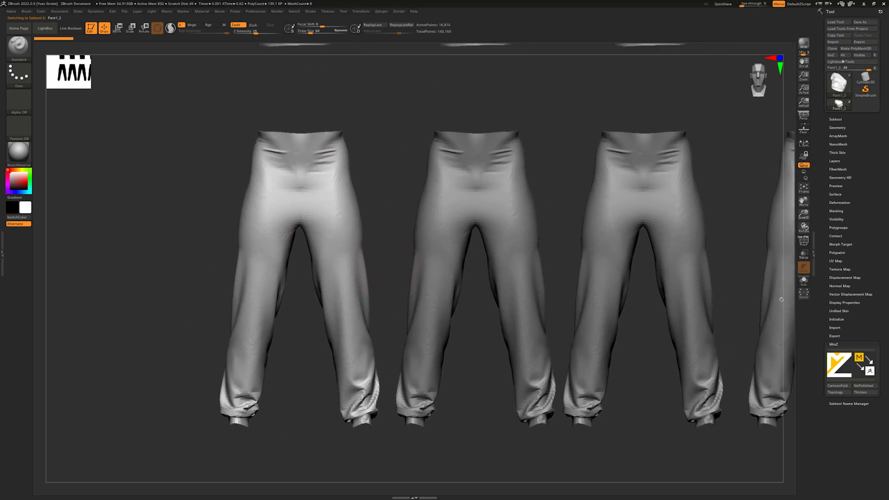
- Check the polyframe of the first pants and process them with the main MtoZ conversion, accepting the non-undoable operation
click(804, 242)
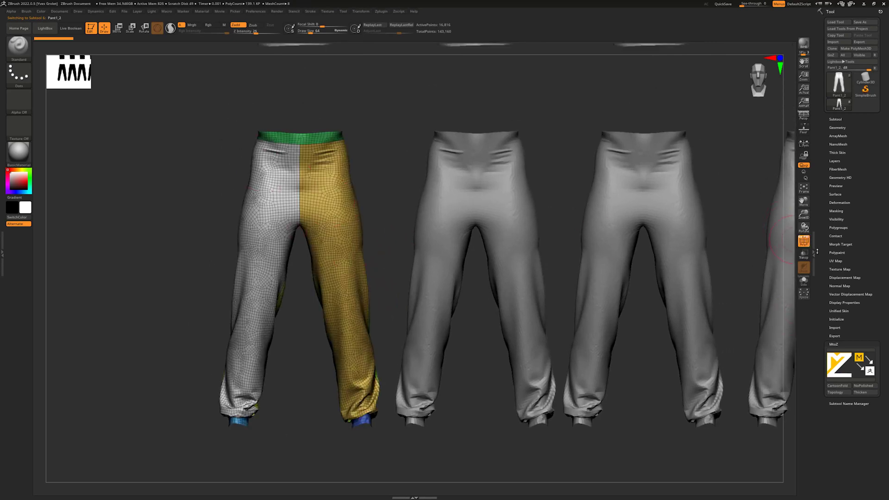
click(804, 240)
click(804, 254)
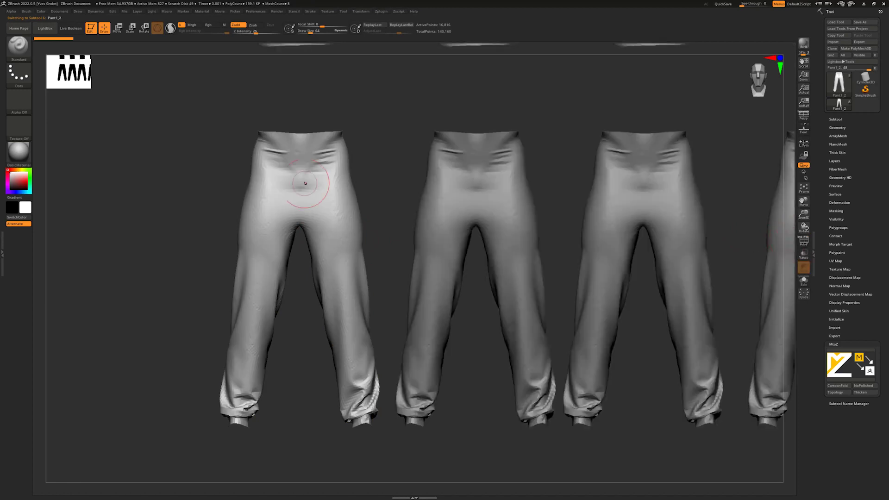
click(842, 367)
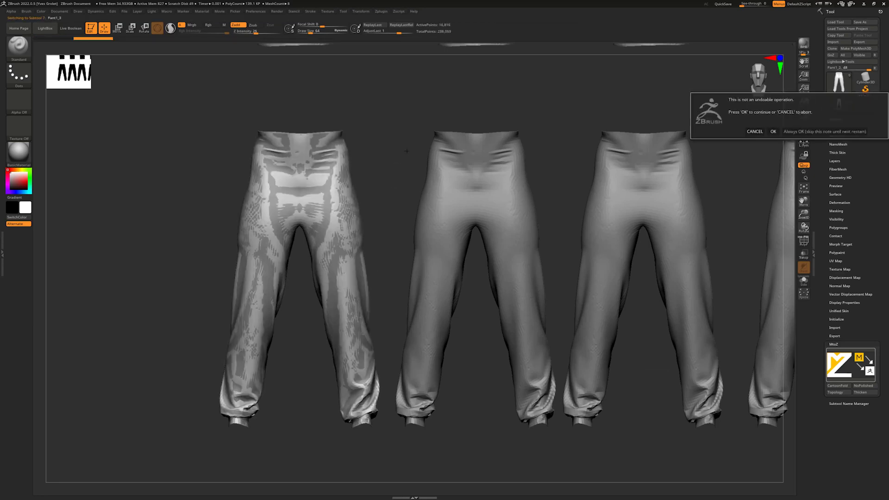
click(773, 131)
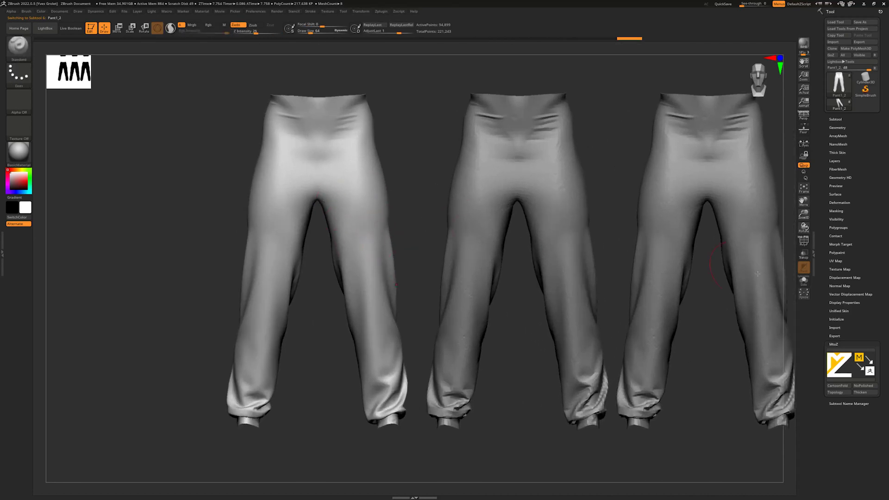
- Inspect the converted pants' polyframe and compare the smoothed folds across the neighbouring pants versions
click(804, 254)
click(804, 254)
click(803, 240)
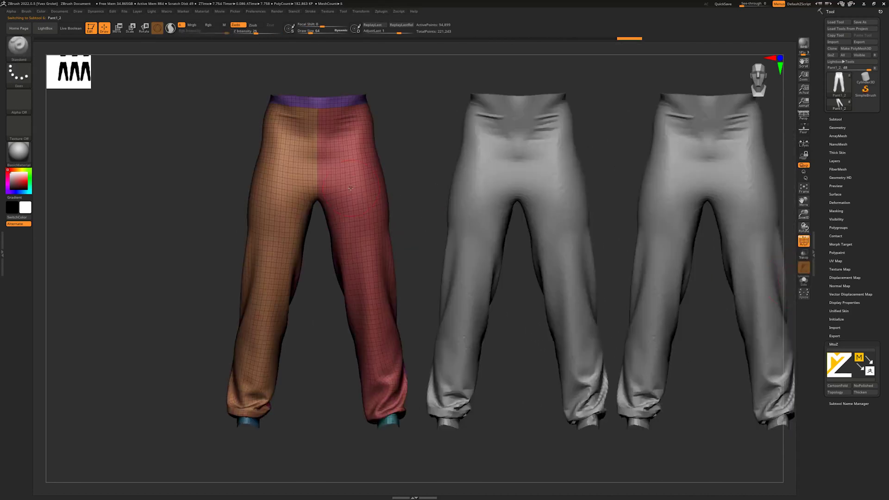
click(804, 240)
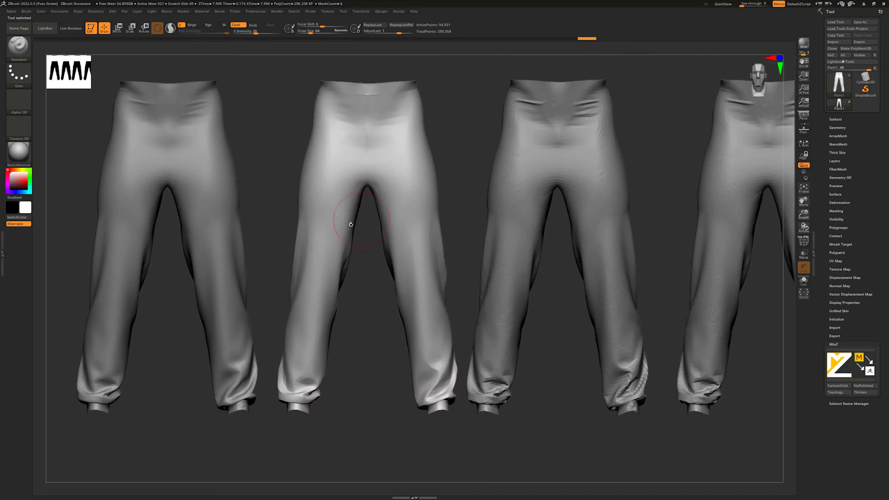
right_drag(312, 390, 351, 389)
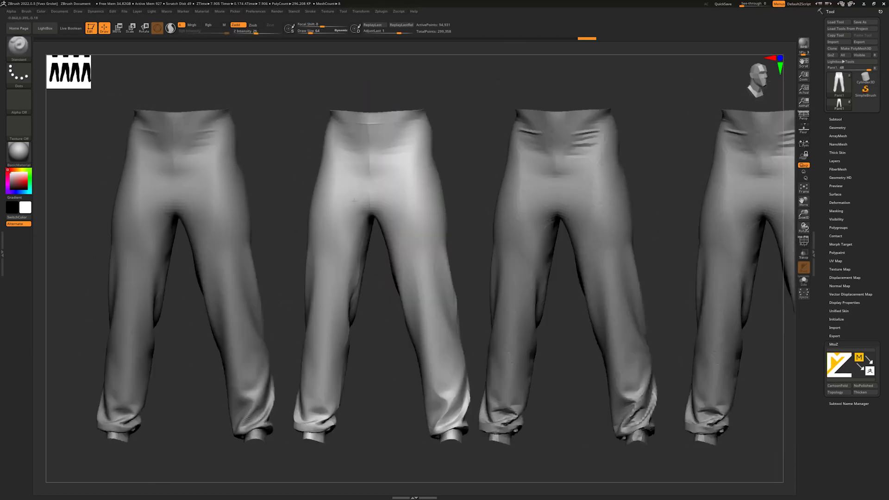
alt+drag(378, 327, 403, 287)
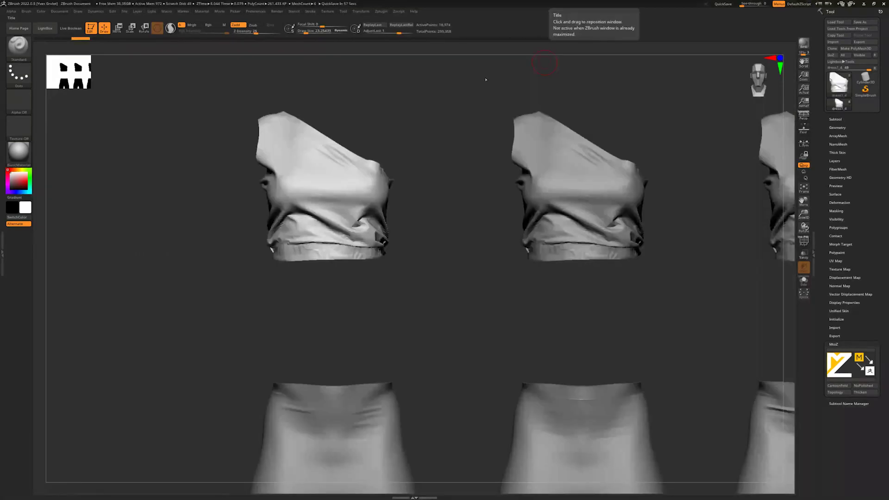
- Process the first one-shoulder top in the row with the main MtoZ conversion, accepting the non-undoable operation
alt+drag(473, 170, 449, 224)
ctrl+right_drag(375, 216, 378, 214)
alt+drag(379, 215, 384, 235)
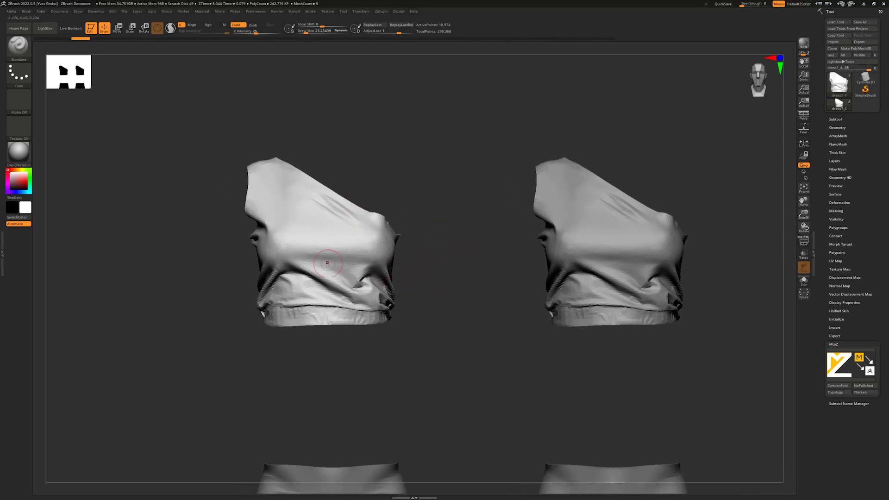
alt+drag(520, 246, 552, 247)
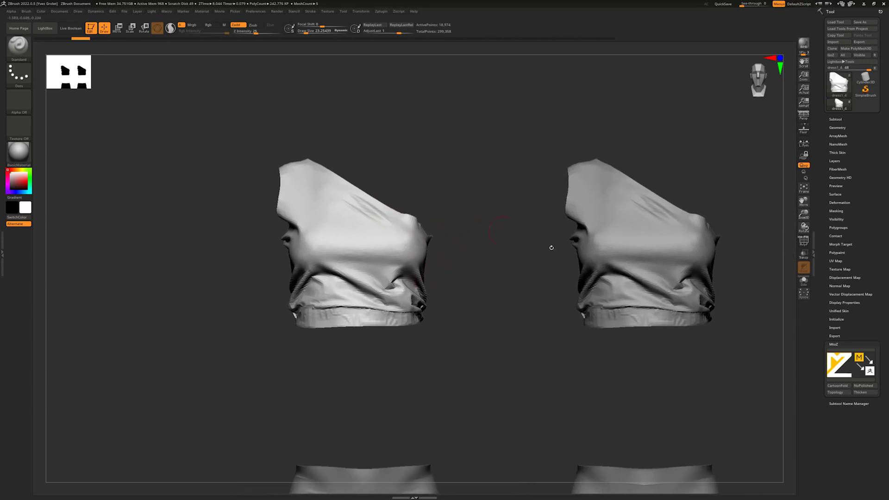
click(840, 378)
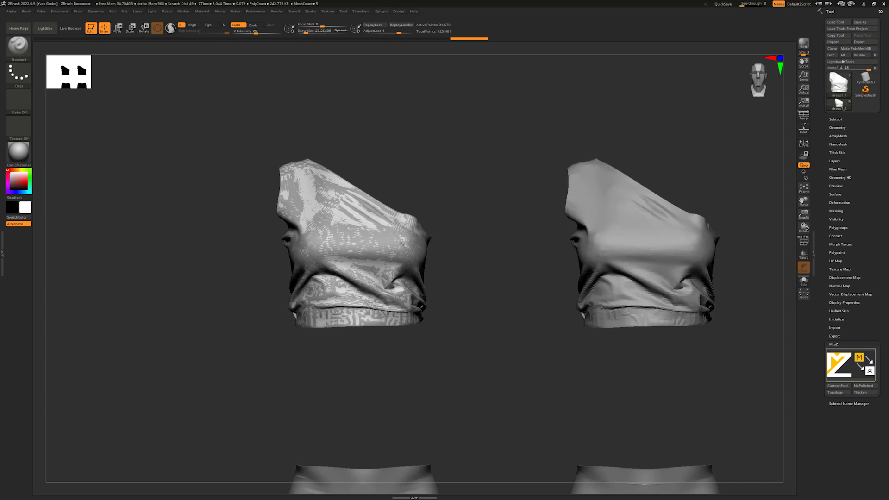
click(773, 132)
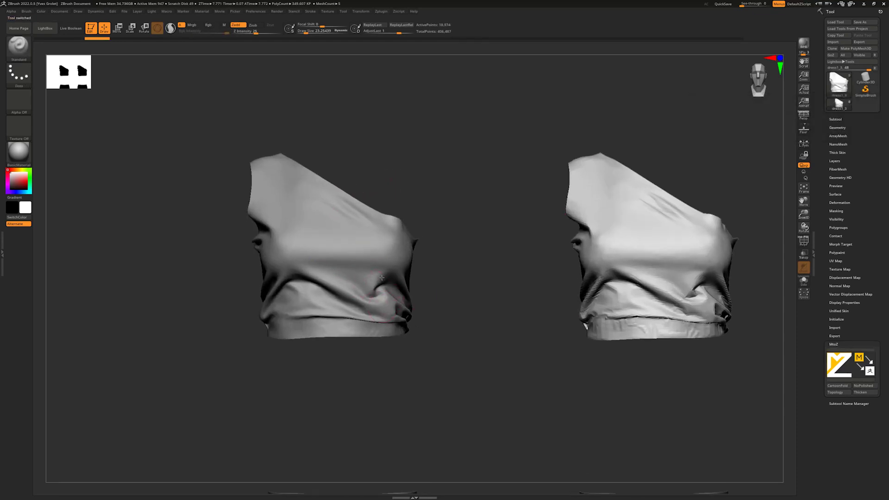
- Examine the converted top from an angle with its polyframe shown, isolating its front polygroup
drag(419, 295, 509, 292)
alt+click(484, 266)
drag(584, 264, 530, 264)
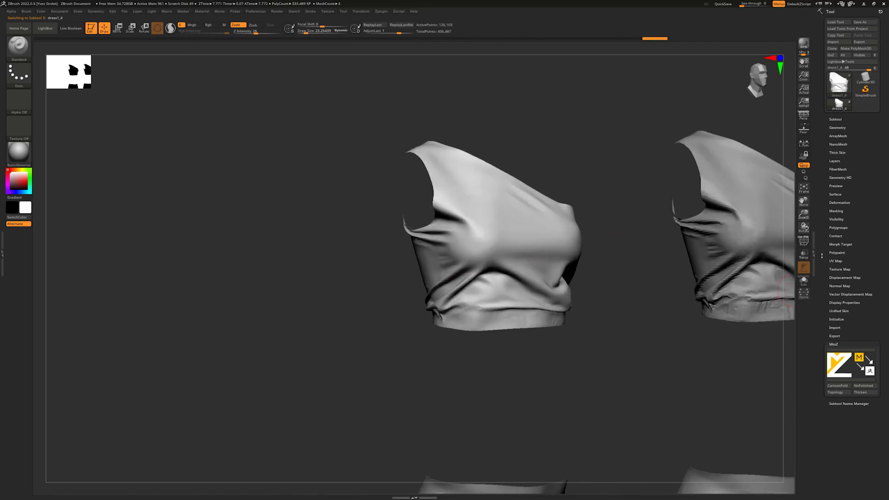
click(804, 241)
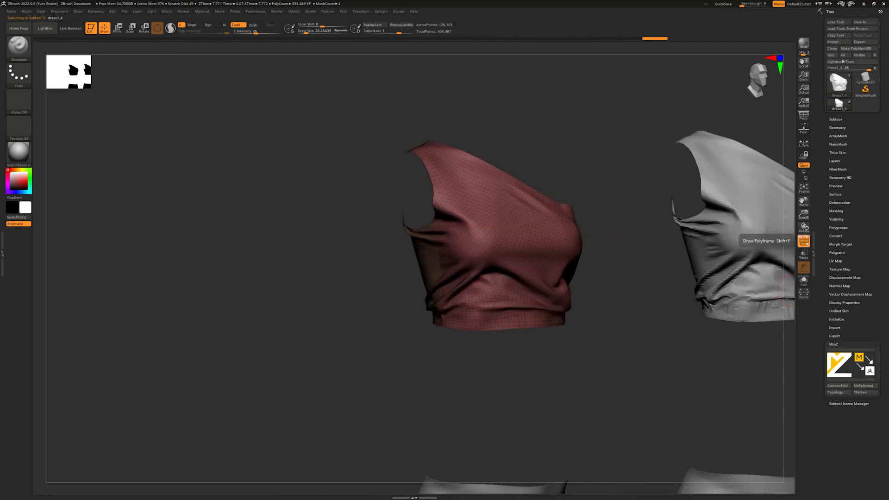
ctrl+shift+click(476, 233)
ctrl+shift+click(475, 233)
mouse_move(651, 223)
mouse_down()
mouse_move(665, 234)
mouse_move(417, 208)
mouse_up()
- Make the next unconverted top active and apply the CartoonFold process to it, accepting the non-undoable operation
alt+click(556, 230)
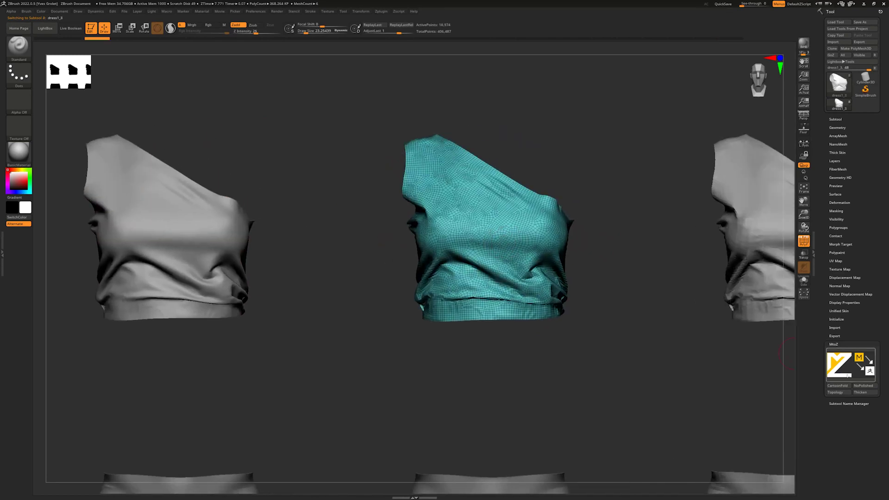
key(ctrl+w)
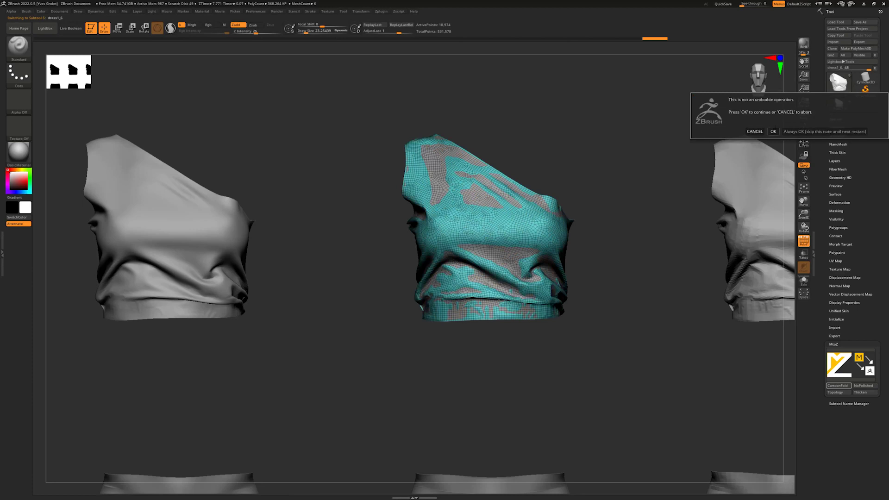
click(772, 132)
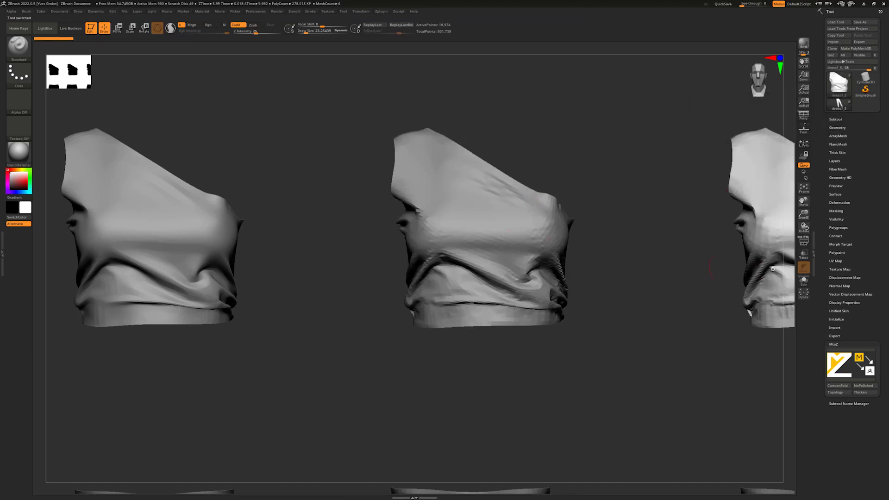
- Select the retopologised middle top and inspect its new quad topology with the polyframe shown
click(804, 242)
alt+click(463, 213)
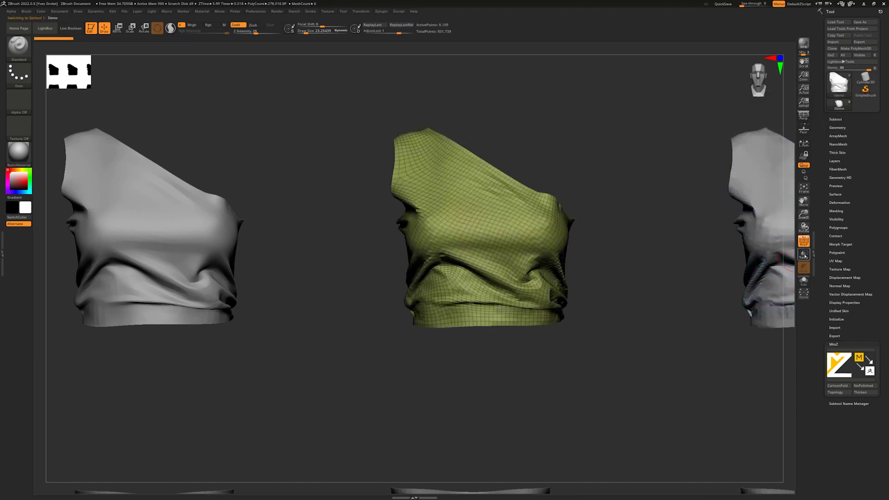
drag(662, 217, 584, 227)
alt+click(583, 227)
- Give the retopologised top thickness with the MtoZ Thicken function and compare it with the other tops
alt+click(303, 185)
mouse_move(315, 162)
alt+right_down()
mouse_move(477, 172)
mouse_move(462, 235)
mouse_move(656, 266)
alt+right_up()
click(873, 392)
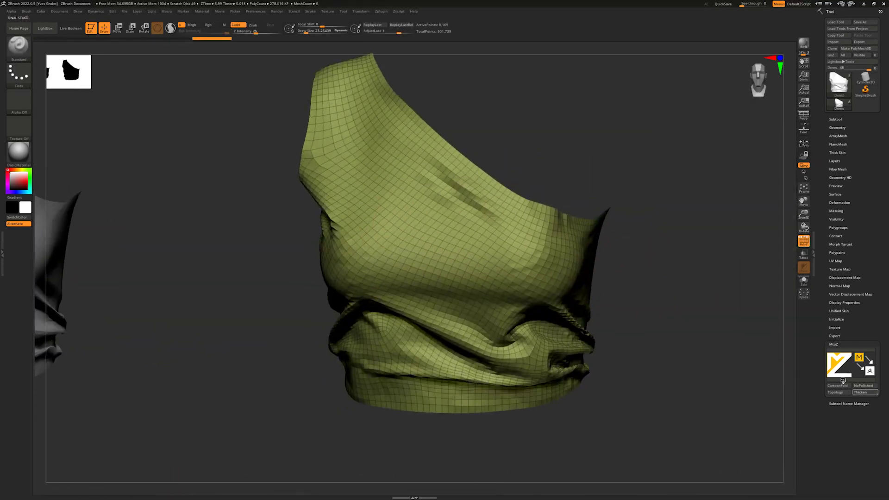
right_drag(646, 201, 581, 199)
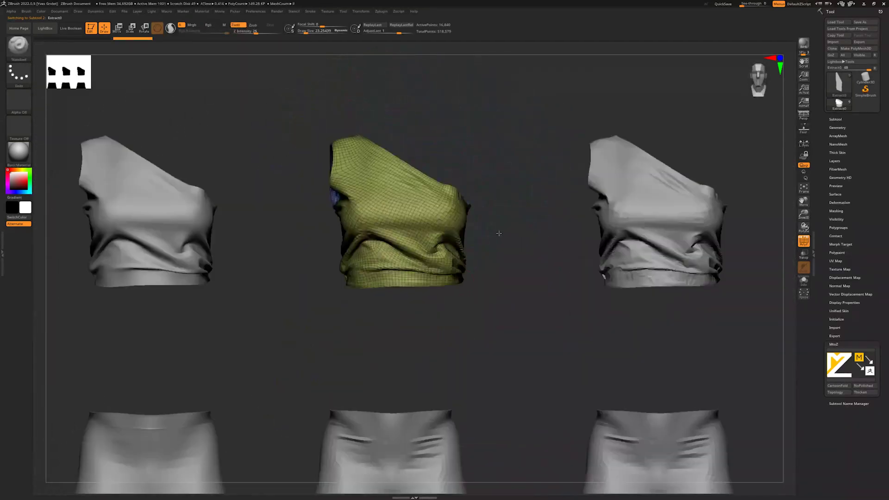
alt+right_drag(452, 264, 478, 259)
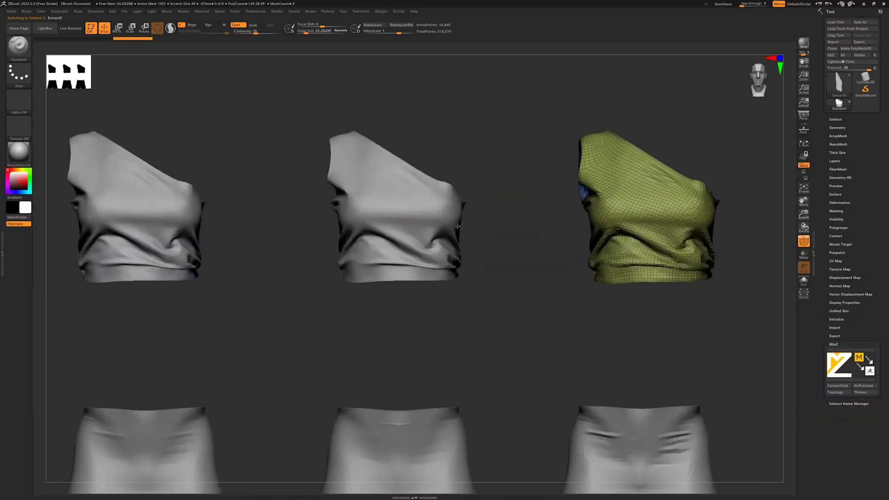